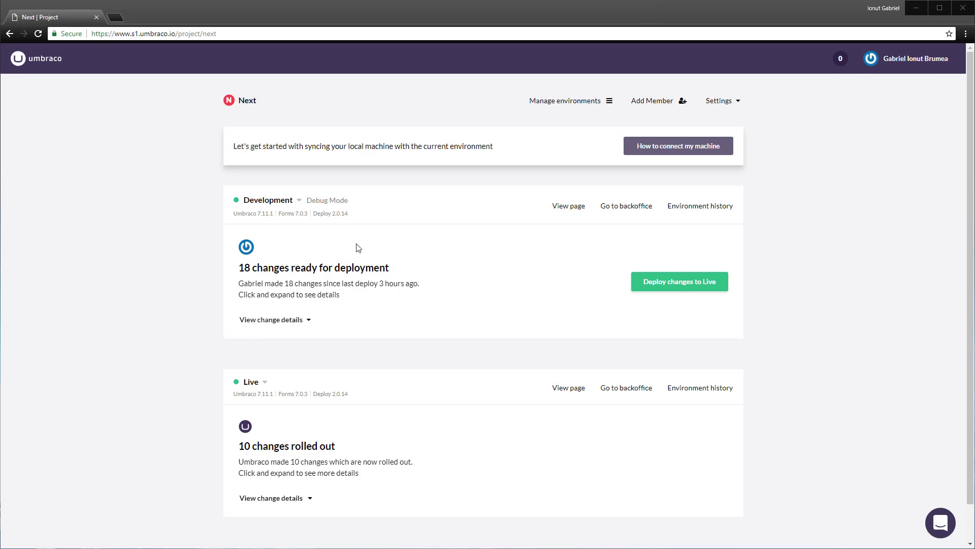
Step: In the Development backoffice, expand the Design media folder, Document Types and the Master template
{"action": "left_click", "coordinate": [618, 209]}
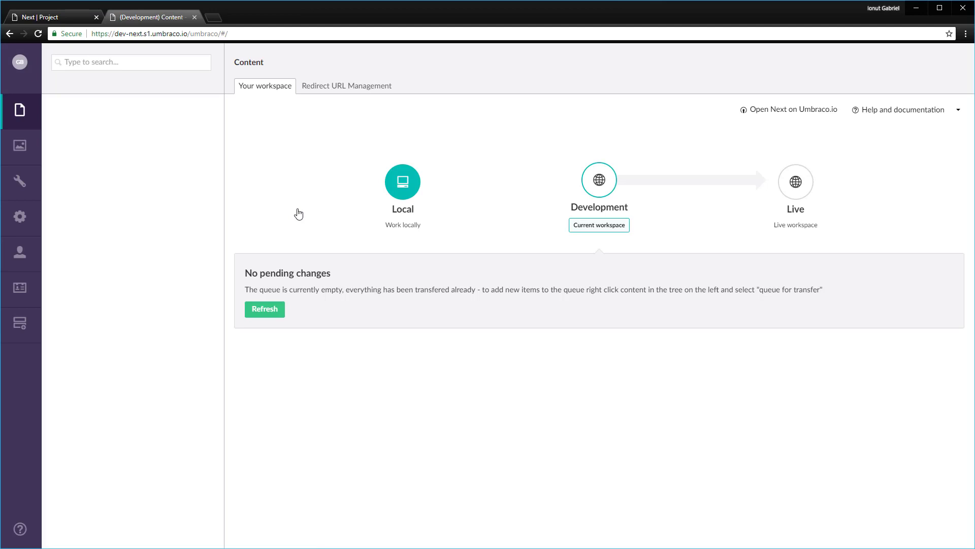
{"action": "left_click", "coordinate": [20, 147]}
{"action": "left_click", "coordinate": [47, 133]}
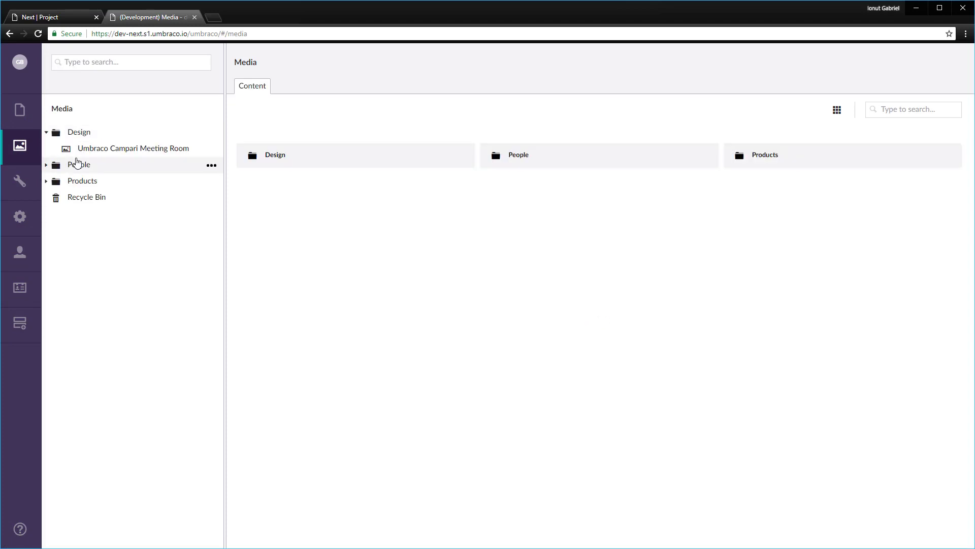
{"action": "left_click", "coordinate": [32, 180]}
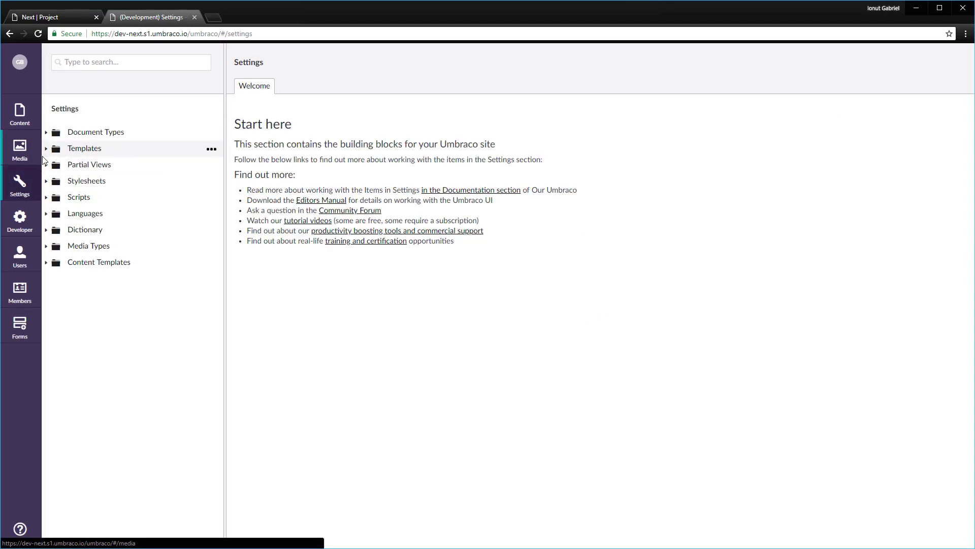
{"action": "left_click", "coordinate": [46, 134]}
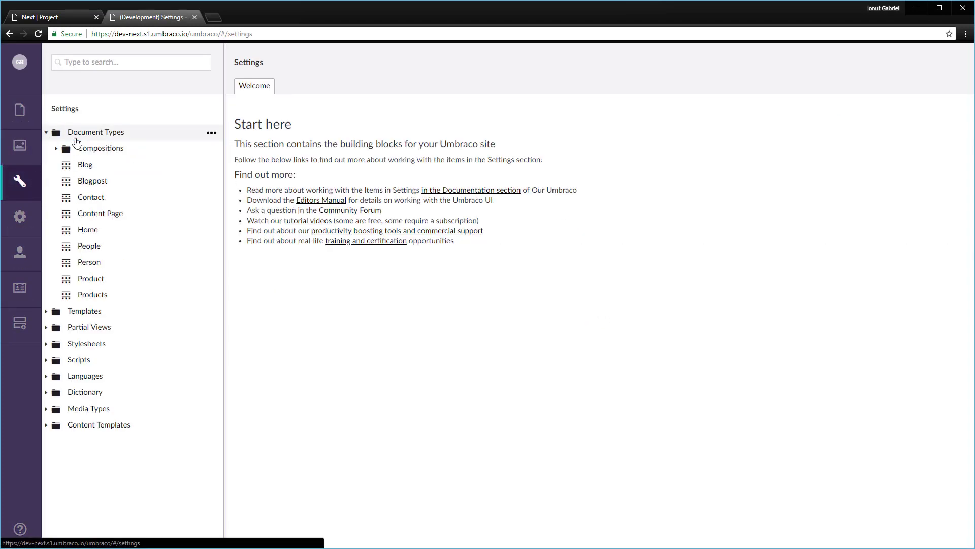
{"action": "left_click", "coordinate": [47, 312]}
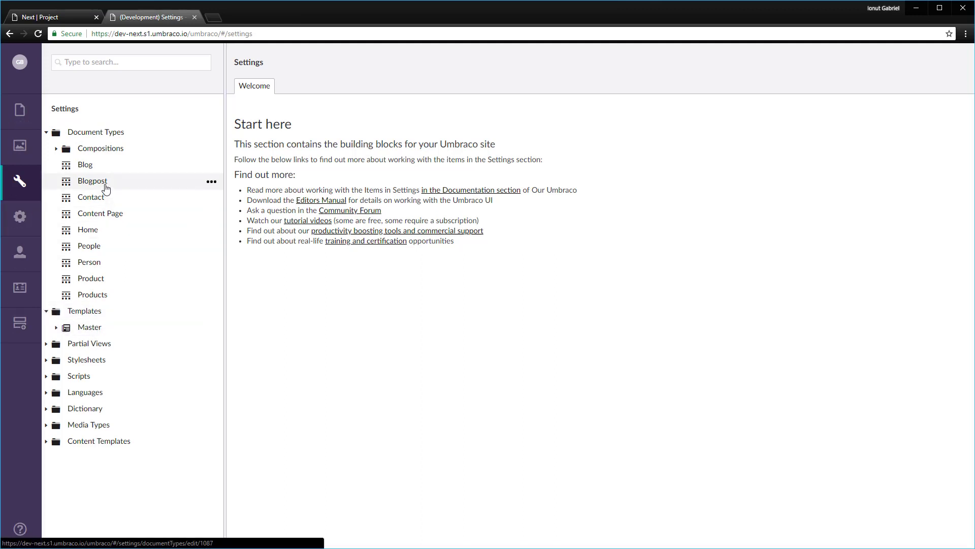
Step: Close Development, confirm Live's Media and Settings are still empty, then close the Live backoffice
{"action": "left_click", "coordinate": [194, 17]}
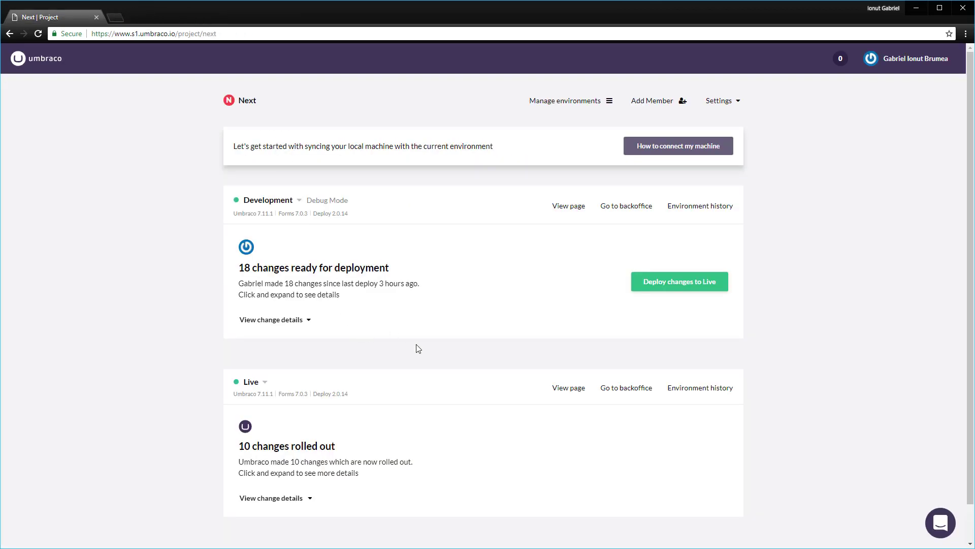
{"action": "left_click", "coordinate": [615, 389]}
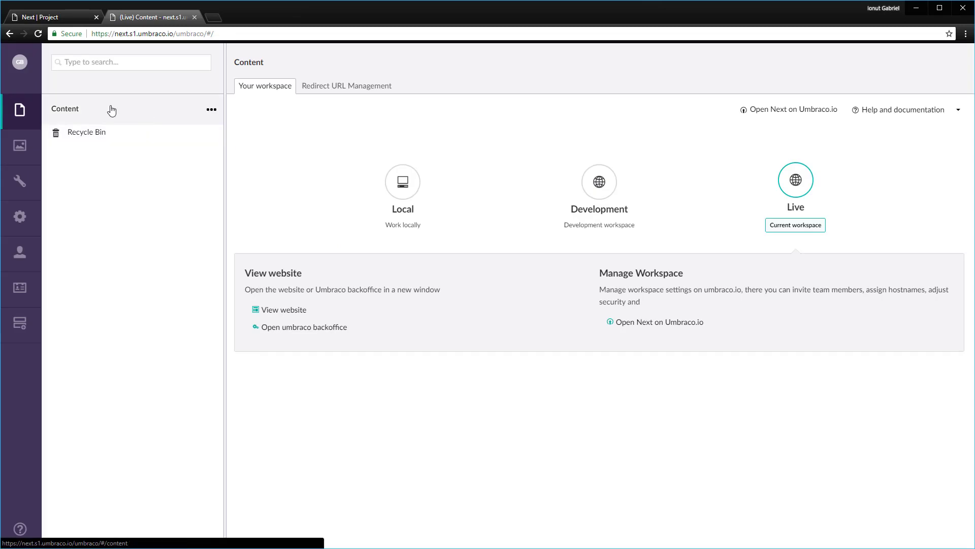
{"action": "left_click", "coordinate": [23, 152]}
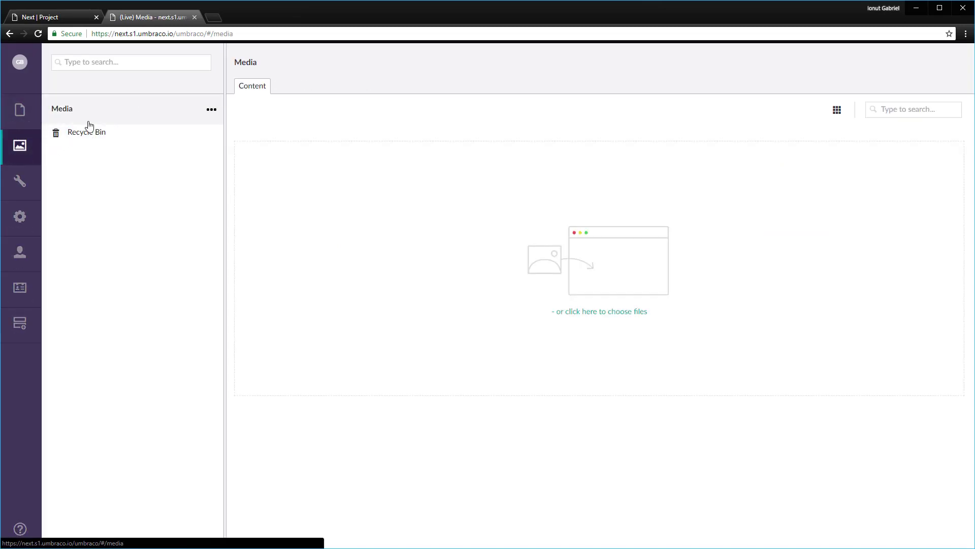
{"action": "left_click", "coordinate": [25, 187]}
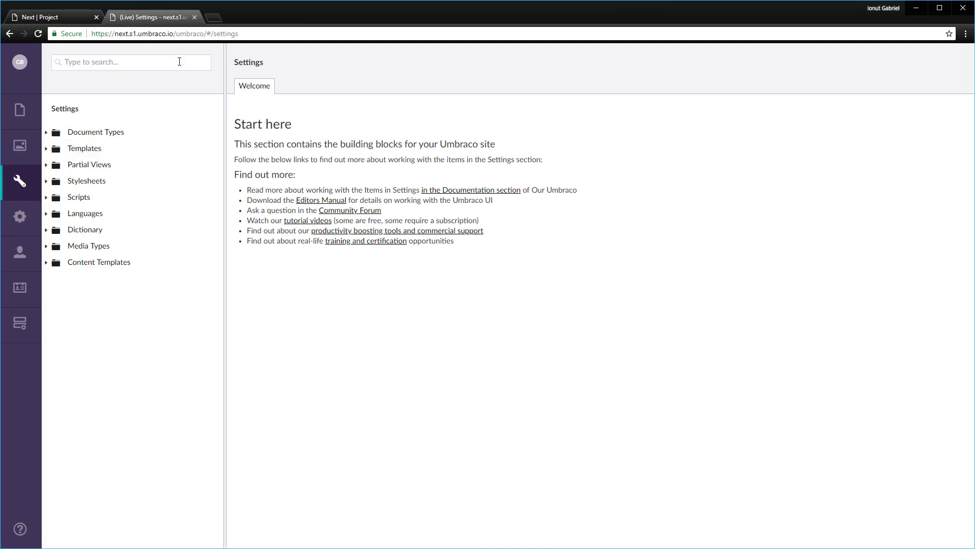
{"action": "left_click", "coordinate": [195, 17]}
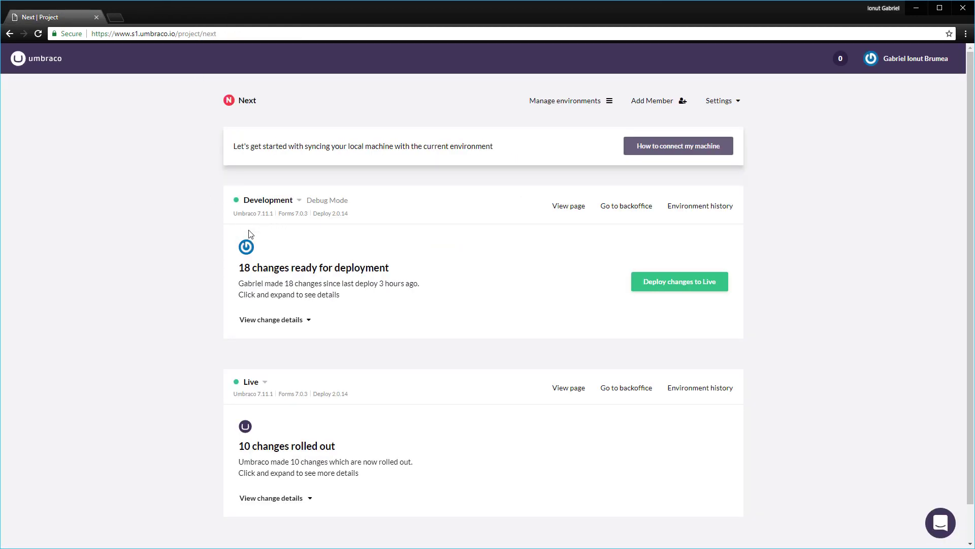
Step: Review the 18 pending changes' Code and Design files, then begin deploying them to Live
{"action": "left_click_drag", "start_coordinate": [238, 269], "coordinate": [392, 271]}
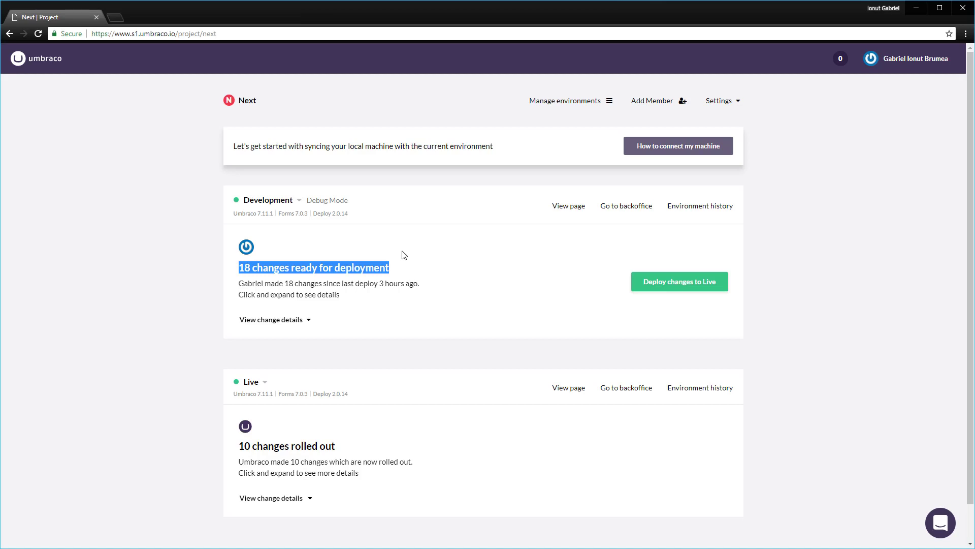
{"action": "left_click", "coordinate": [296, 321]}
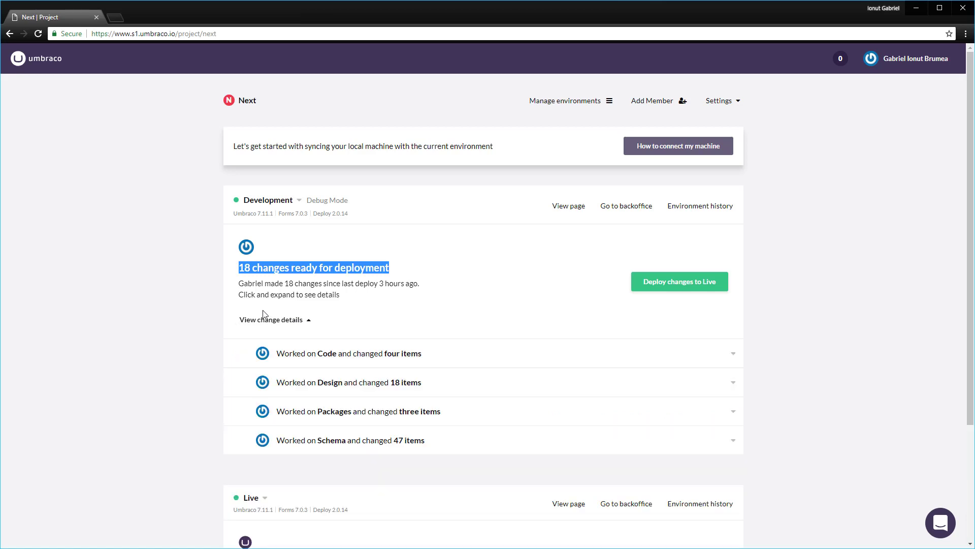
{"action": "left_click", "coordinate": [343, 355]}
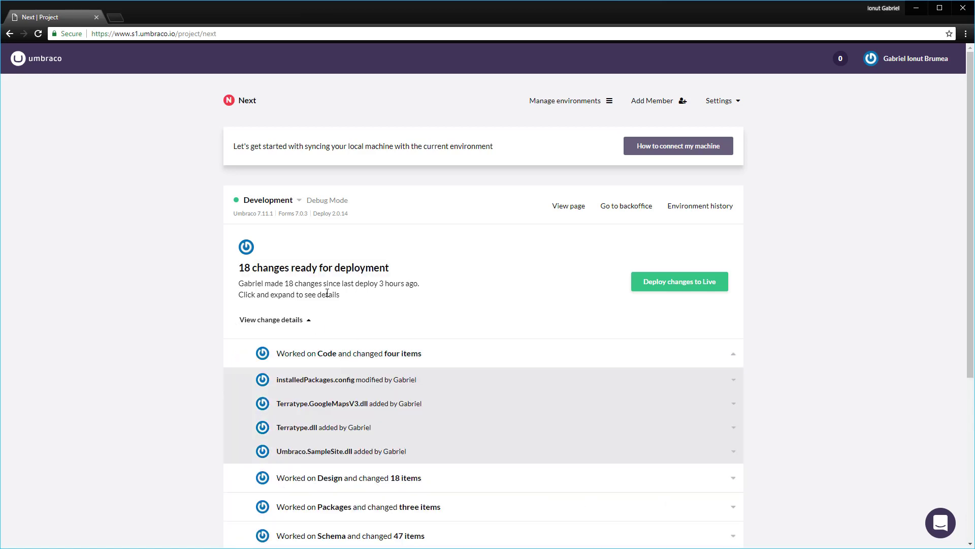
{"action": "scroll", "coordinate": [417, 417], "scroll_direction": "down", "scroll_amount": 2}
{"action": "left_click", "coordinate": [414, 380]}
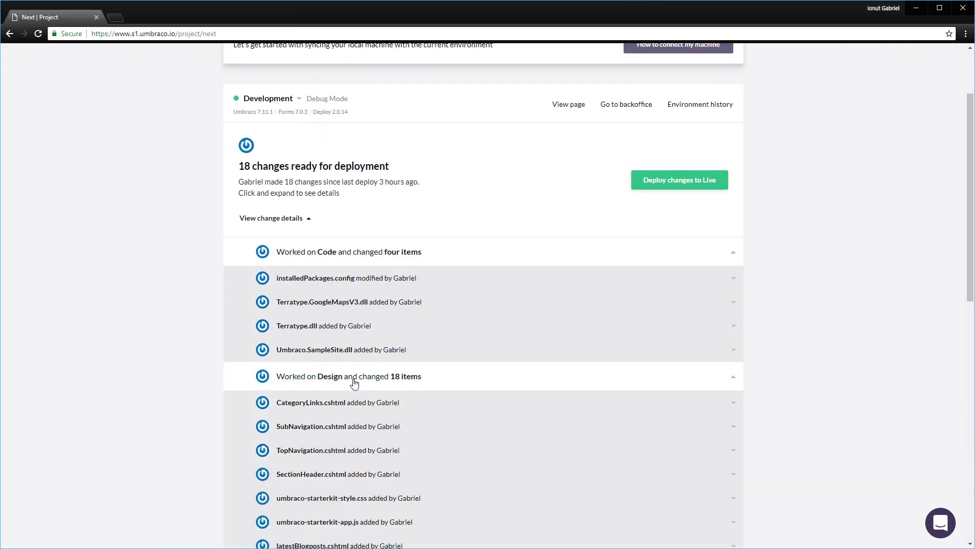
{"action": "scroll", "coordinate": [362, 419], "scroll_direction": "down", "scroll_amount": 3}
{"action": "scroll", "coordinate": [362, 417], "scroll_direction": "up", "scroll_amount": 4}
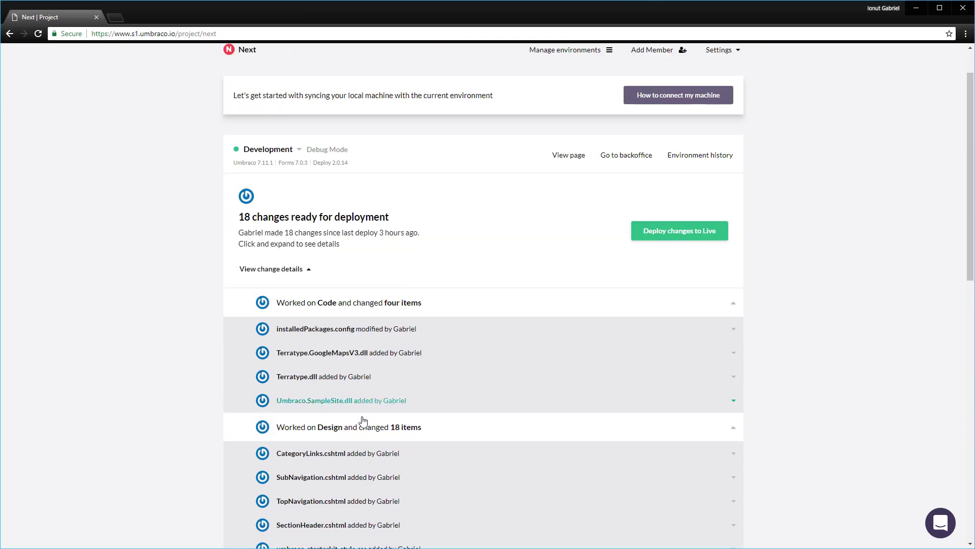
{"action": "left_click", "coordinate": [362, 428]}
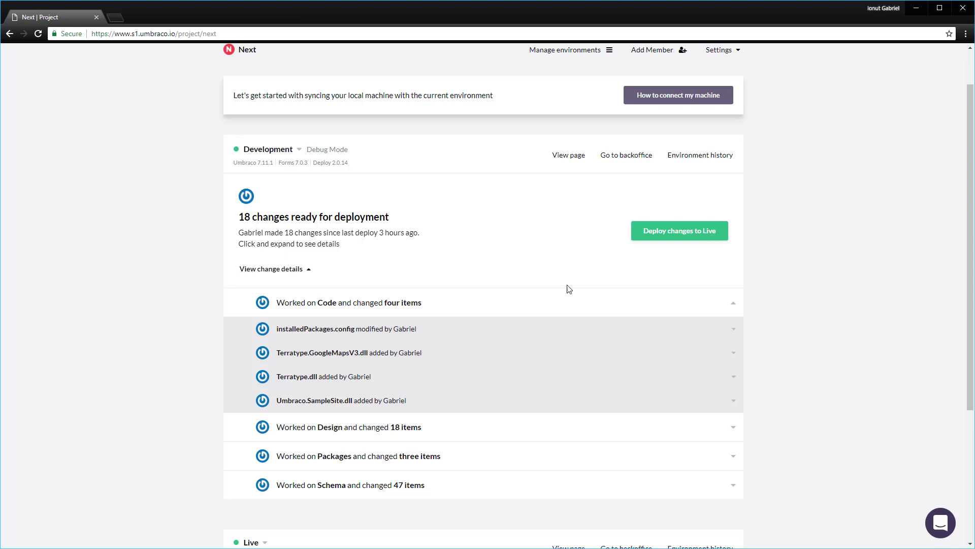
{"action": "left_click", "coordinate": [677, 242]}
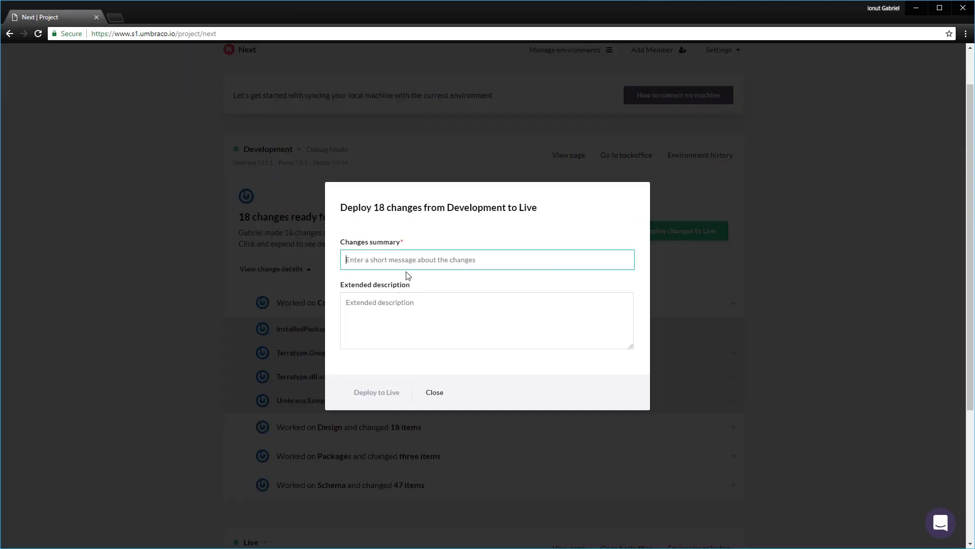
Step: Deploy the 18 changes to Live with the summary 'Deploying the Starter Kit'
{"action": "type", "text": "Depl"}
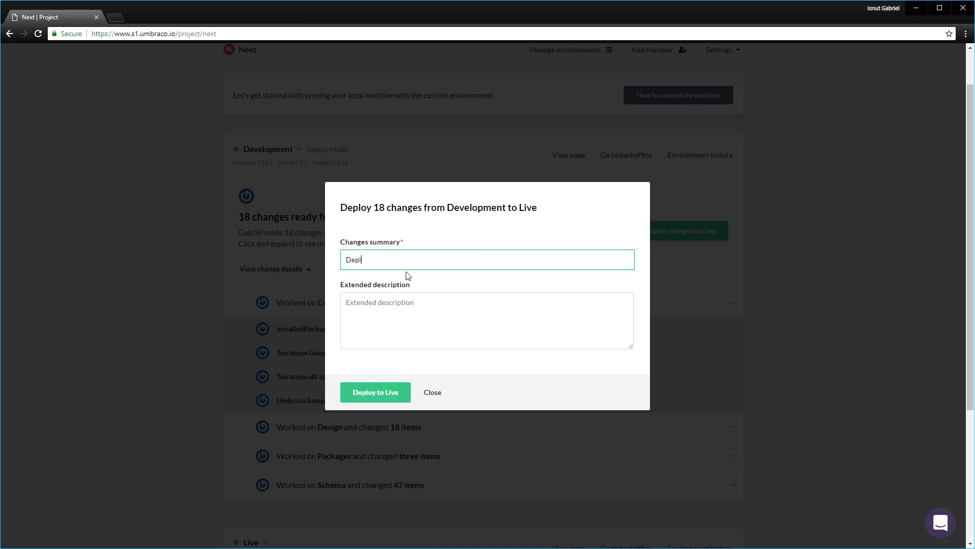
{"action": "type", "text": "oying the Starter Kit"}
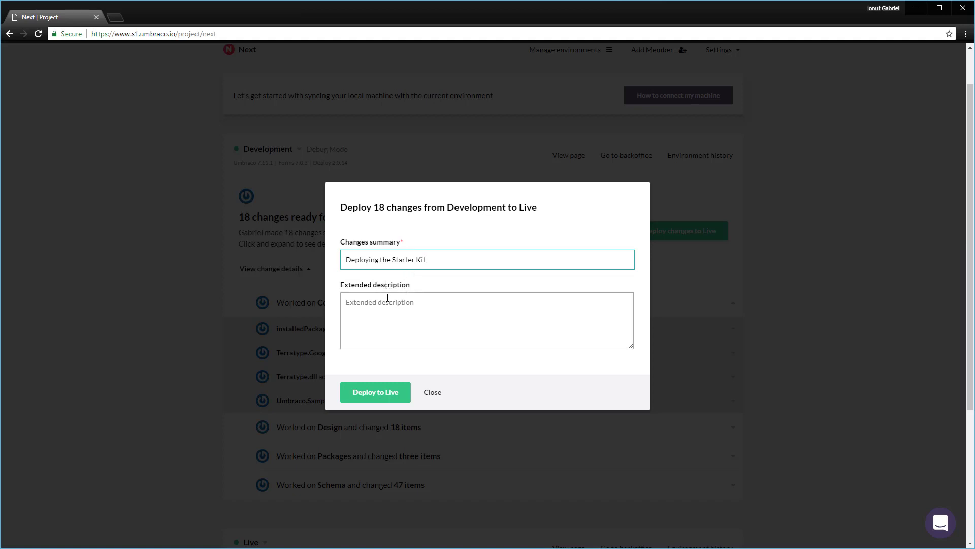
{"action": "left_click", "coordinate": [372, 396]}
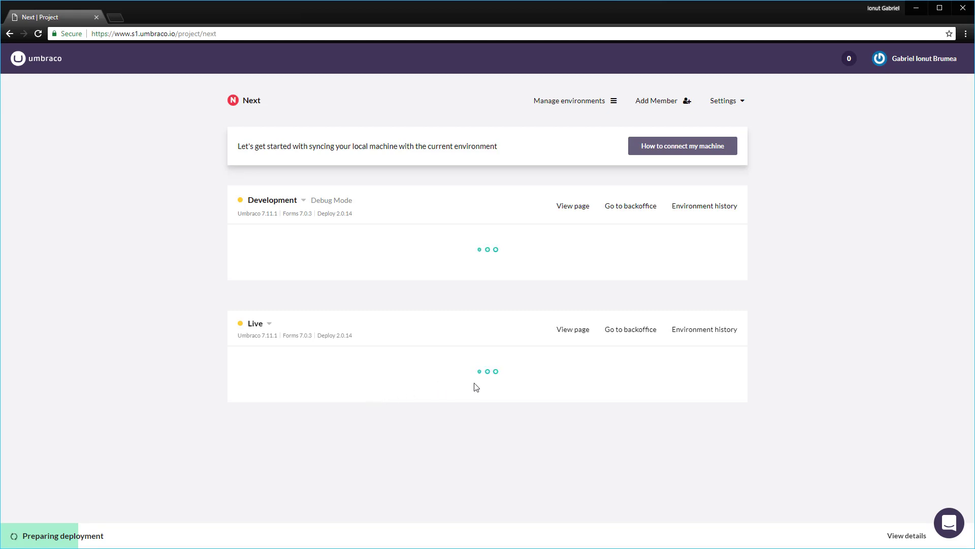
Step: Close the completed deployment log and expand the 18 changes now rolled out to Live
{"action": "left_click", "coordinate": [900, 537]}
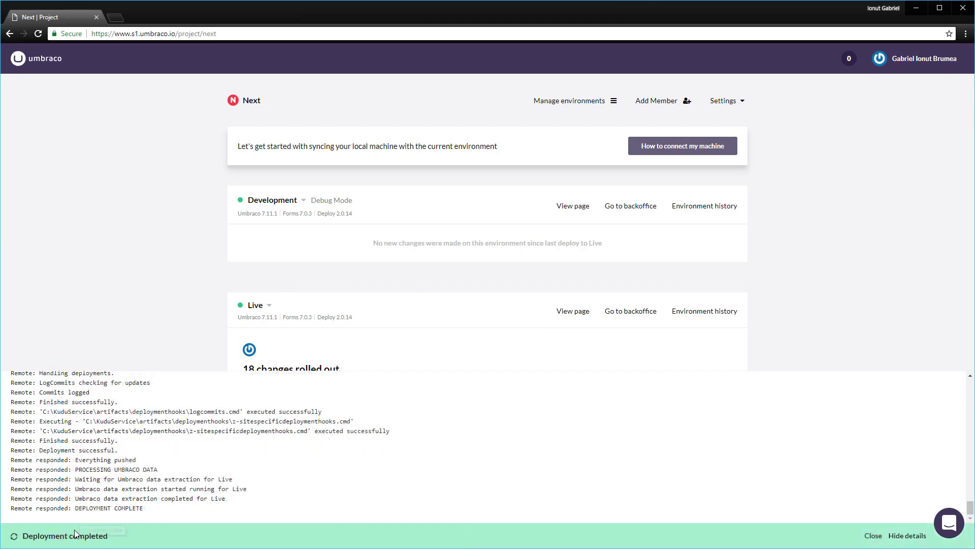
{"action": "left_click", "coordinate": [908, 536]}
{"action": "left_click", "coordinate": [873, 535]}
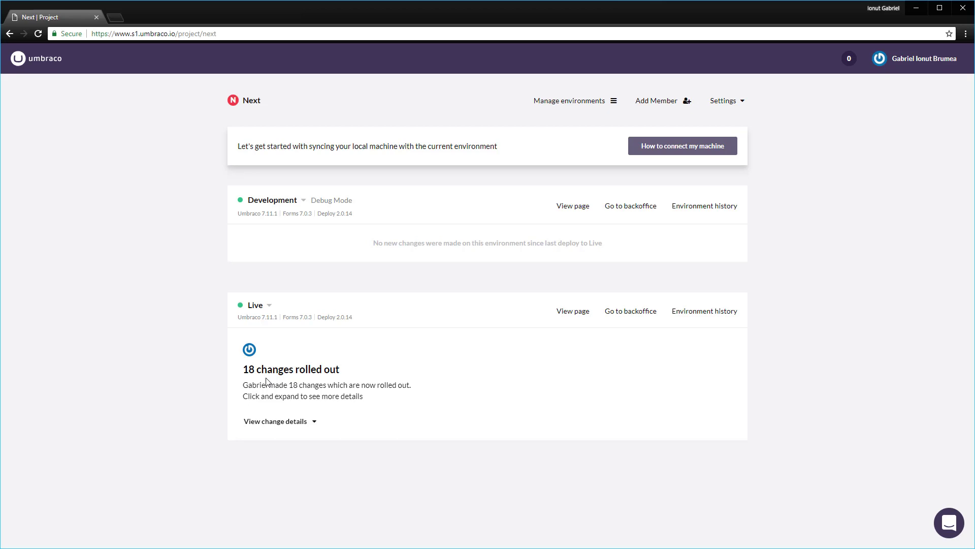
{"action": "left_click", "coordinate": [307, 422]}
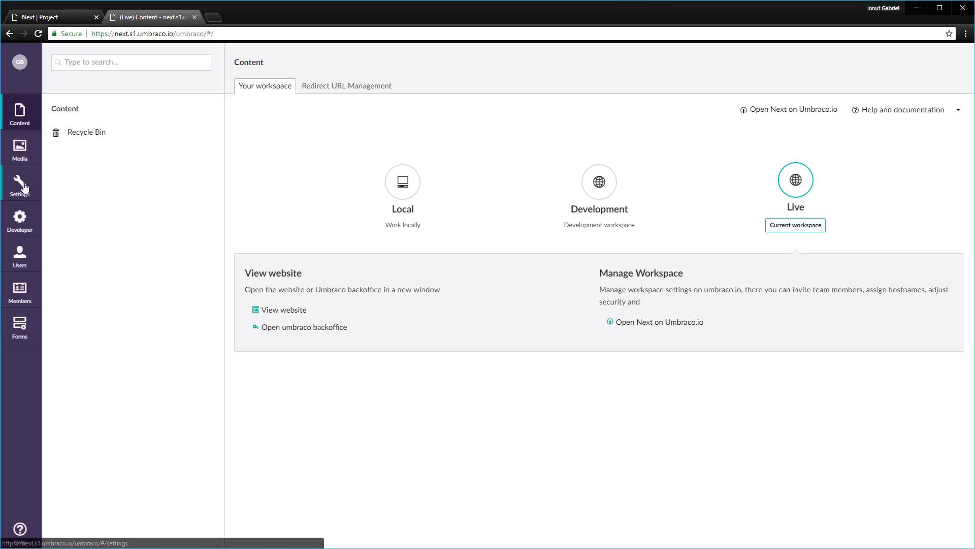
{"action": "left_click", "coordinate": [23, 184]}
{"action": "left_click", "coordinate": [46, 133]}
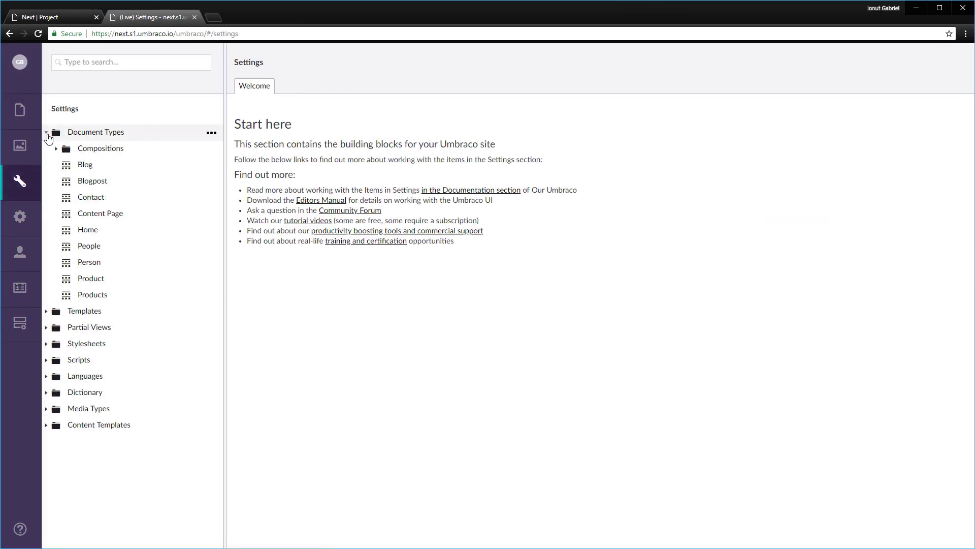
{"action": "left_click", "coordinate": [46, 311]}
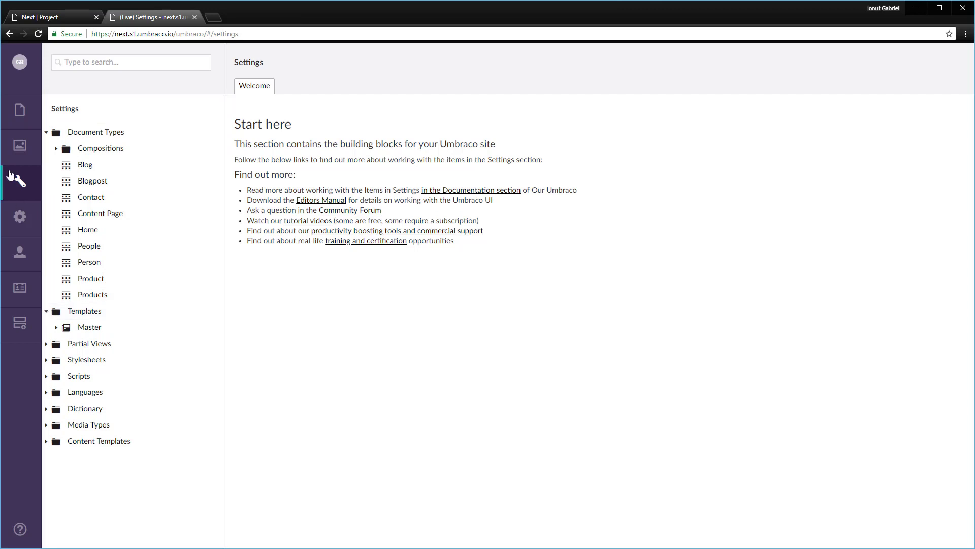
{"action": "left_click", "coordinate": [19, 108]}
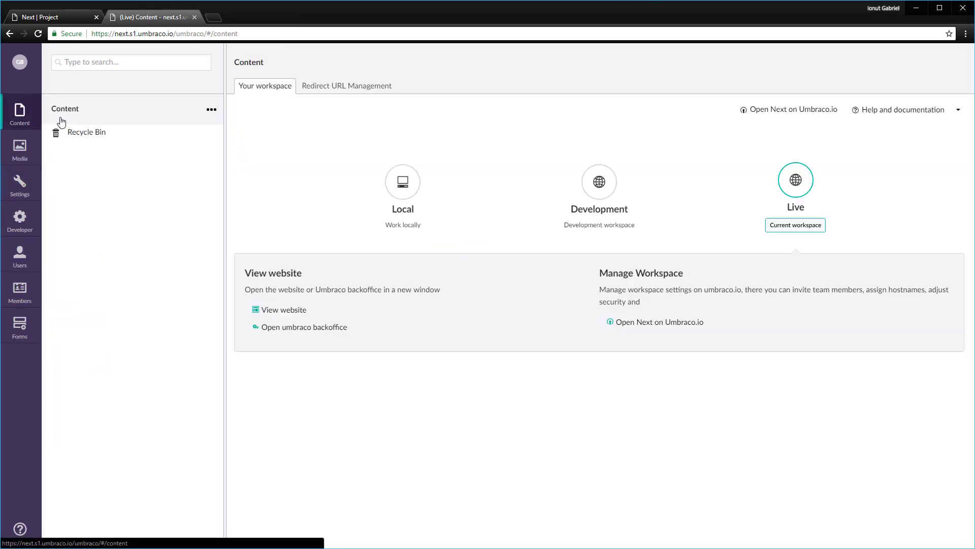
{"action": "left_click", "coordinate": [32, 146]}
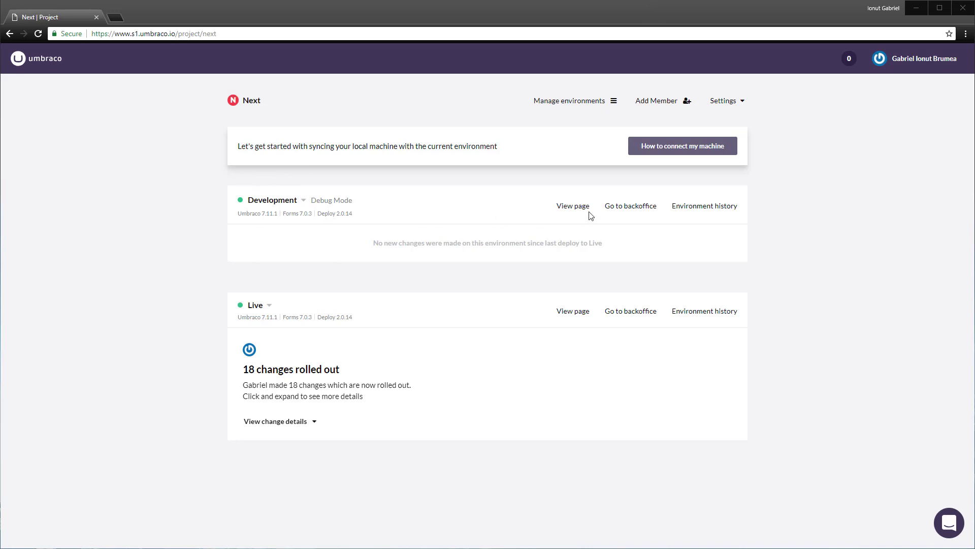
Step: Reopen the Development backoffice and expand Home to list Products, People, About Us, Blog and Contact
{"action": "left_click", "coordinate": [615, 208]}
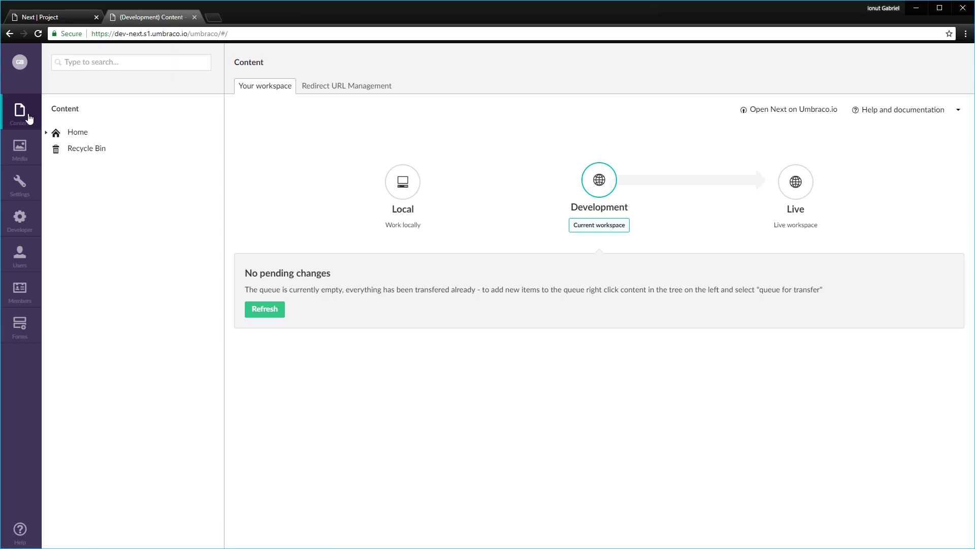
{"action": "right_click", "coordinate": [124, 120]}
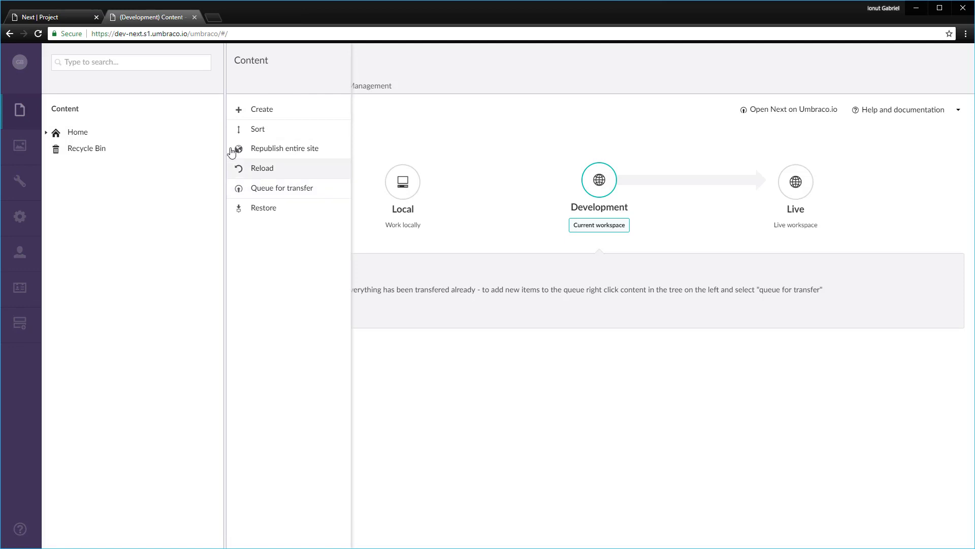
{"action": "left_click", "coordinate": [212, 113]}
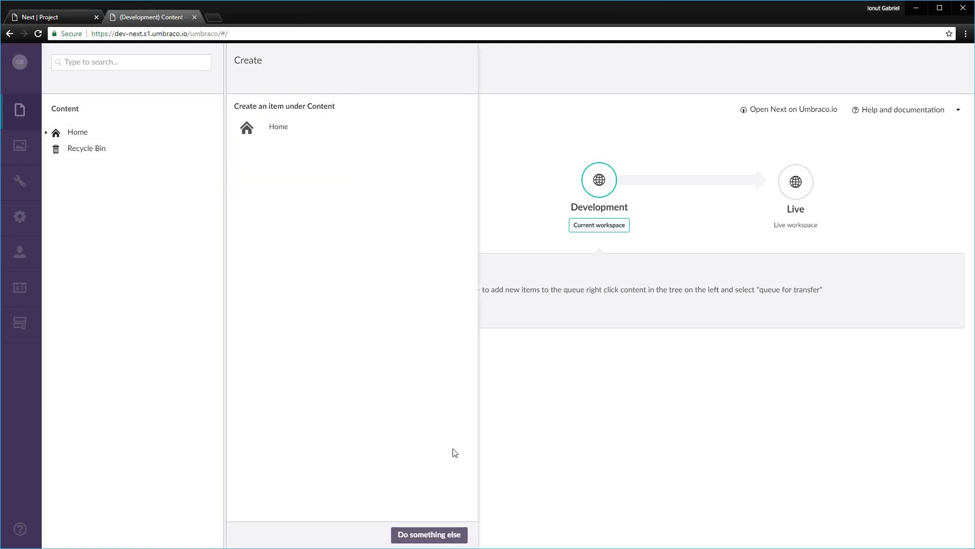
{"action": "left_click", "coordinate": [427, 533]}
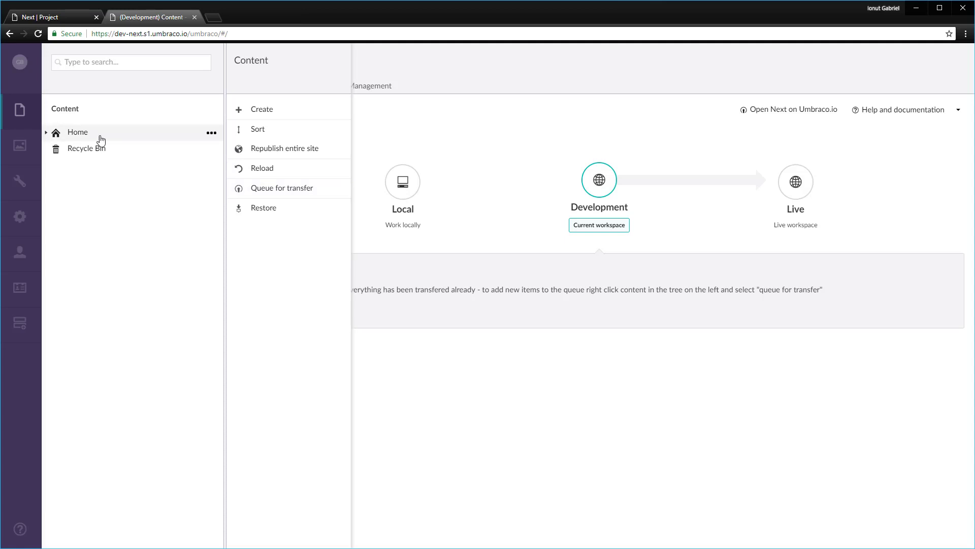
{"action": "left_click", "coordinate": [47, 133]}
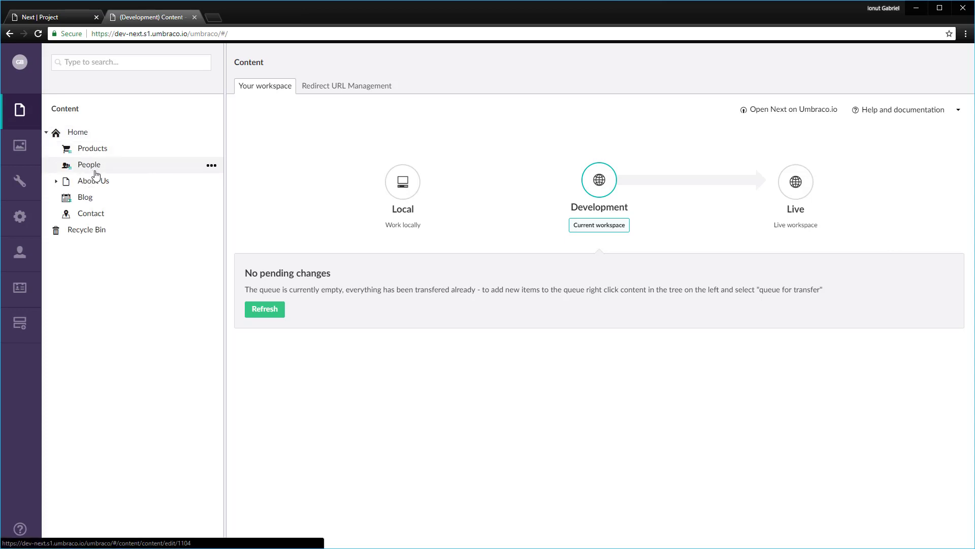
Step: Queue the whole Development Content tree for transfer to Live
{"action": "right_click", "coordinate": [112, 169]}
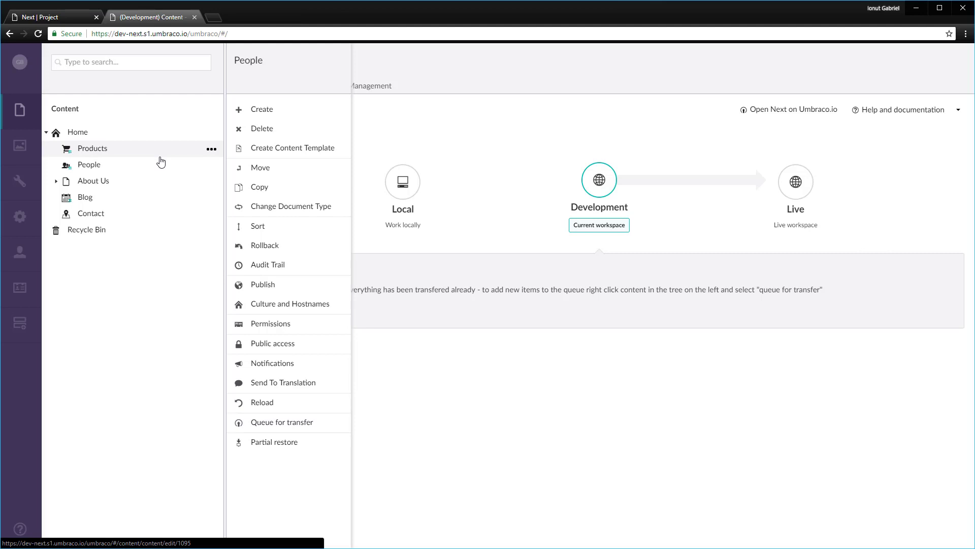
{"action": "right_click", "coordinate": [158, 114]}
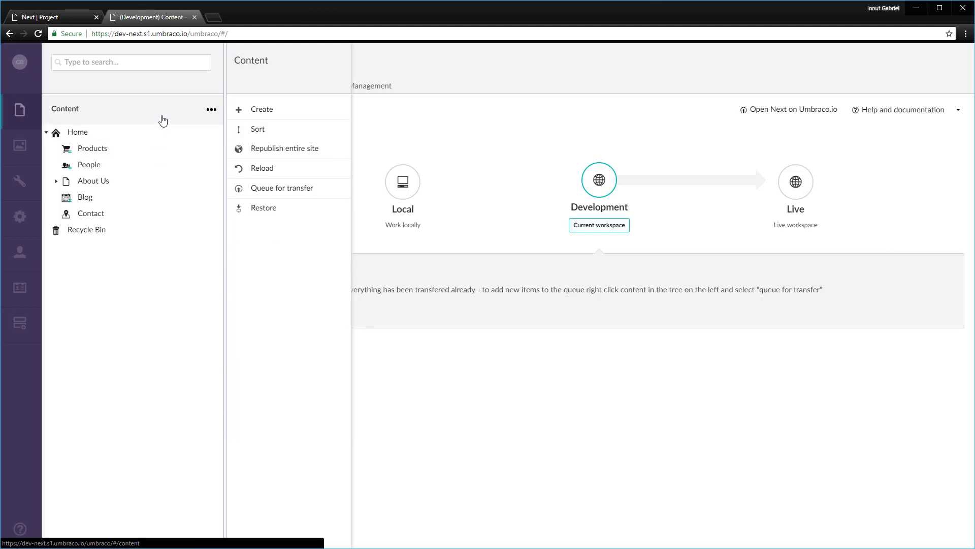
{"action": "left_click", "coordinate": [311, 188]}
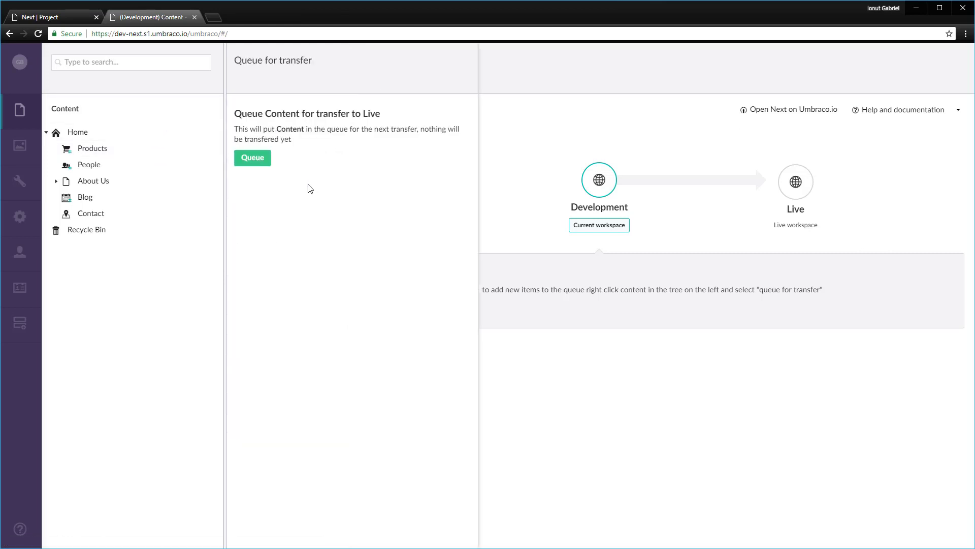
{"action": "left_click", "coordinate": [261, 164]}
{"action": "left_click", "coordinate": [258, 162]}
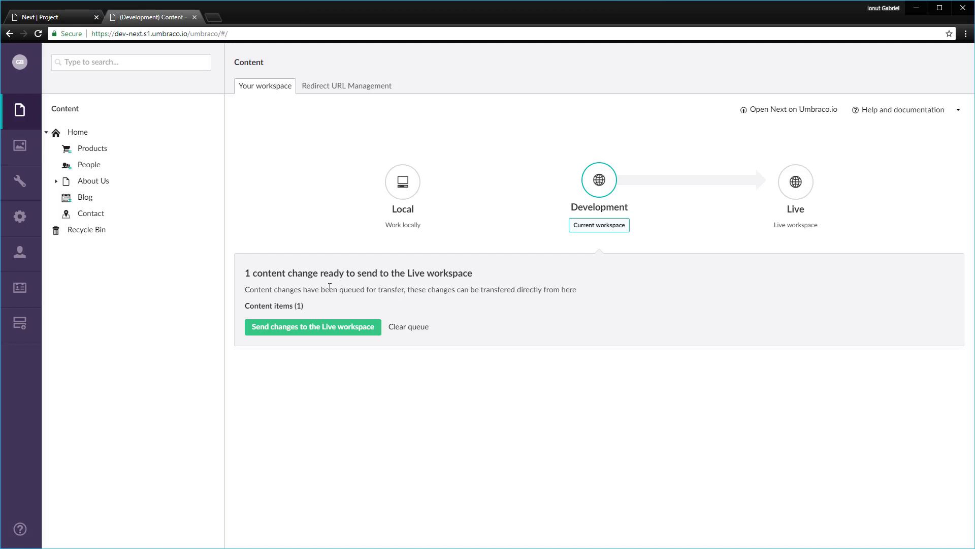
Step: Send the queued content to the Live workspace and acknowledge the completed transfer
{"action": "left_click", "coordinate": [297, 333]}
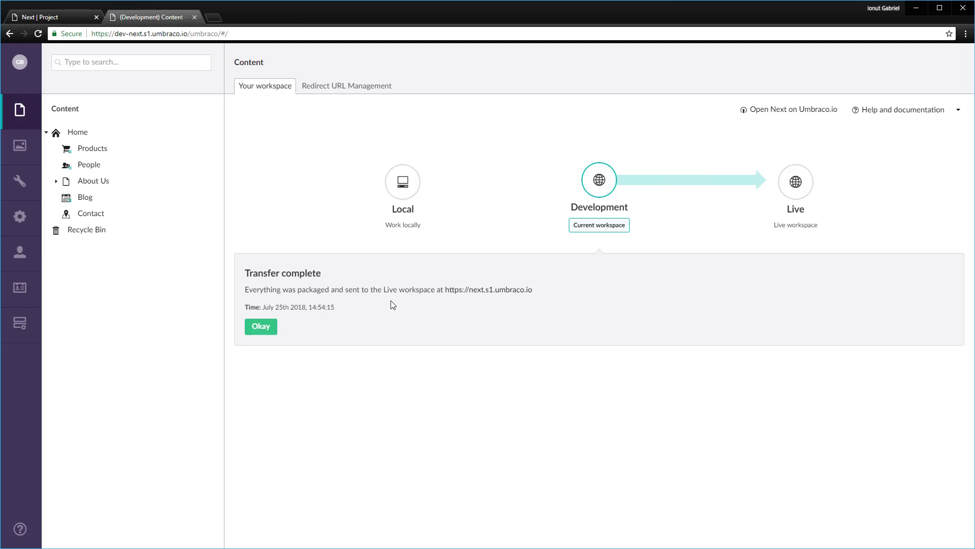
{"action": "left_click", "coordinate": [260, 327]}
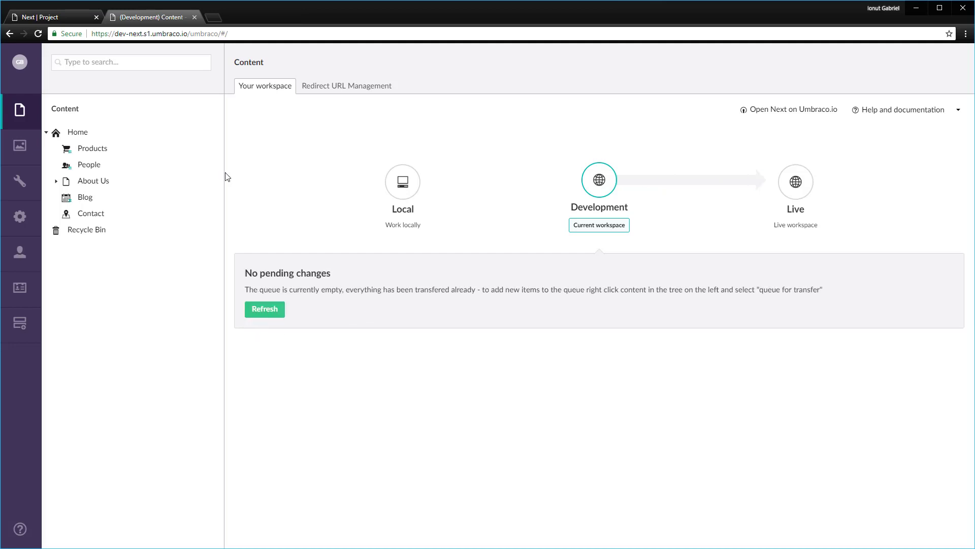
Step: In the Live backoffice, expand Home, then the Design and People media folders to see the images
{"action": "left_click", "coordinate": [54, 18]}
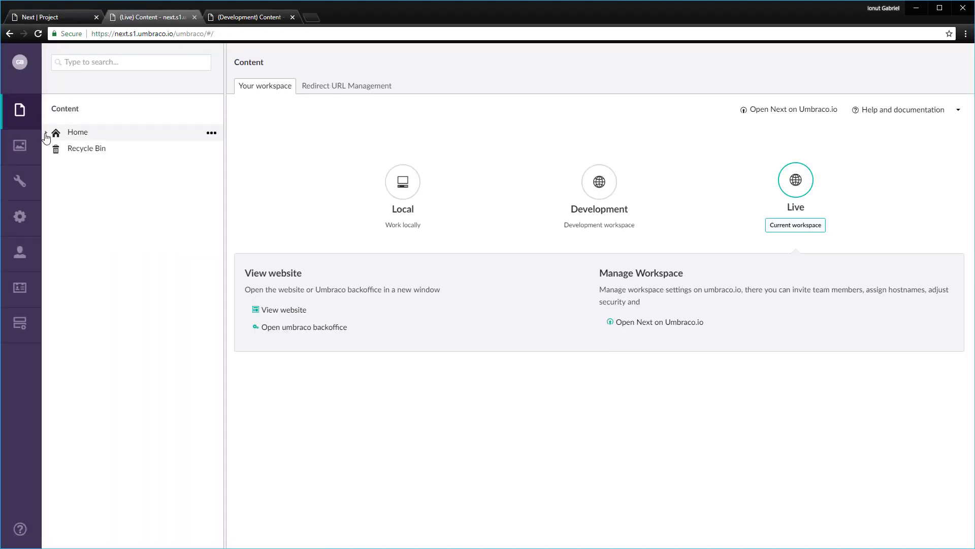
{"action": "left_click", "coordinate": [46, 132]}
{"action": "left_click", "coordinate": [20, 145]}
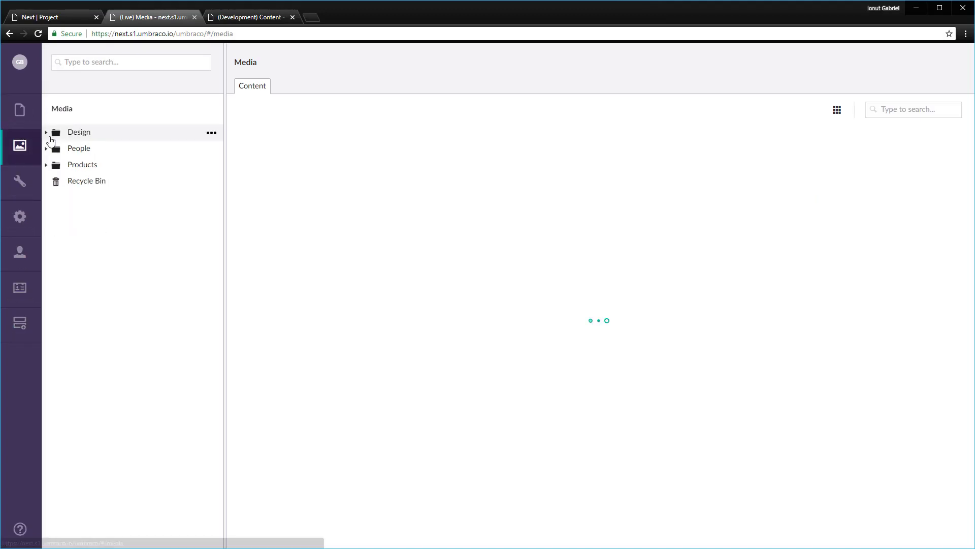
{"action": "left_click", "coordinate": [46, 132]}
{"action": "left_click", "coordinate": [46, 165]}
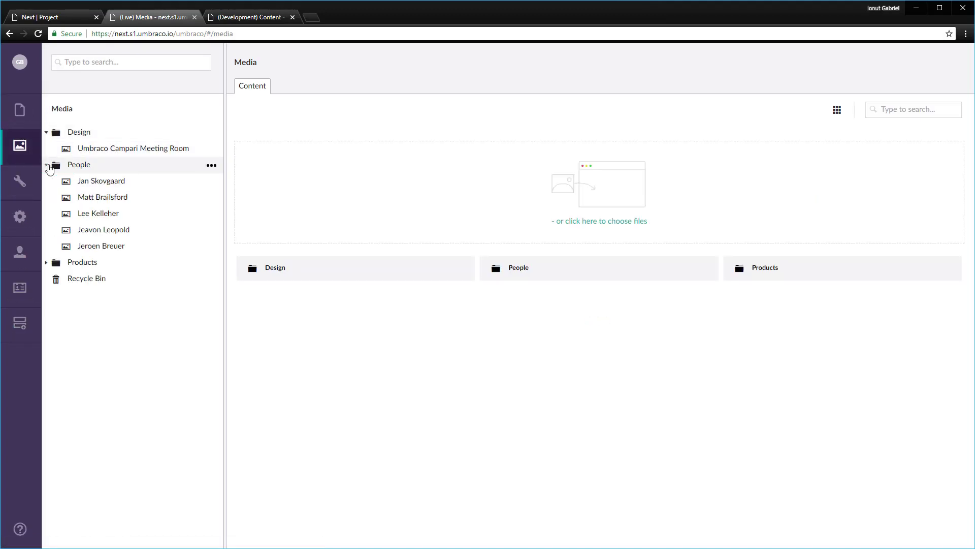